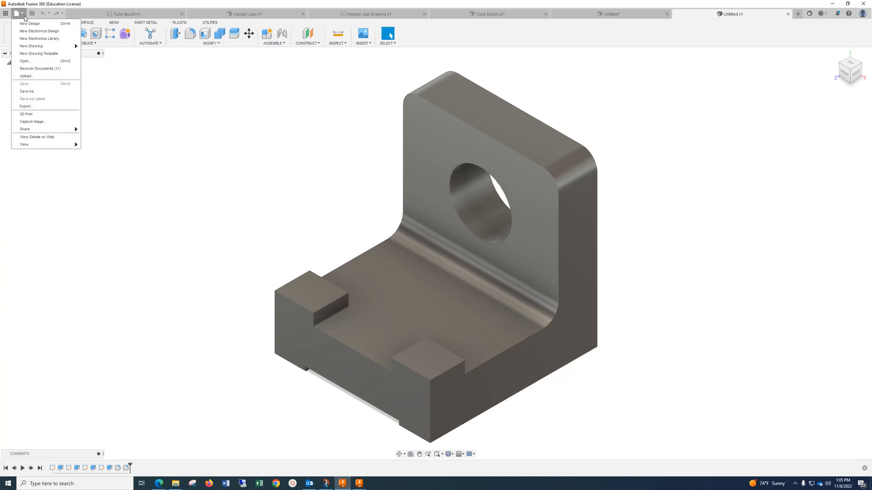
Create a new from-scratch ASME drawing of the full assembly in inches on a B (17in x 11in) sheet.
{"action": "mouse_move", "coordinate": [43, 48]}
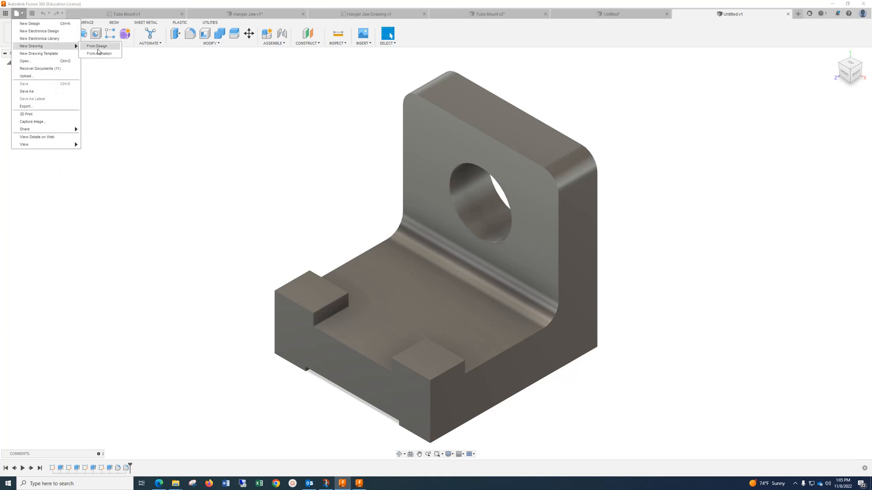
{"action": "left_click", "coordinate": [97, 47]}
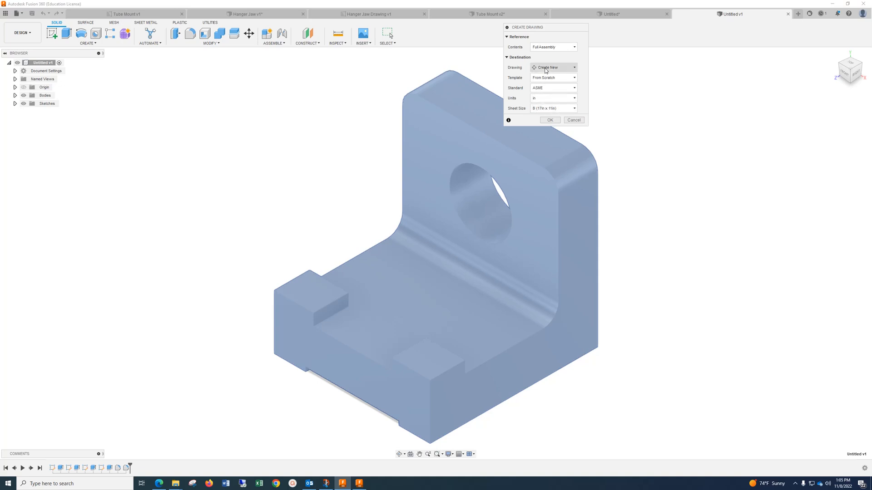
{"action": "left_click", "coordinate": [553, 121]}
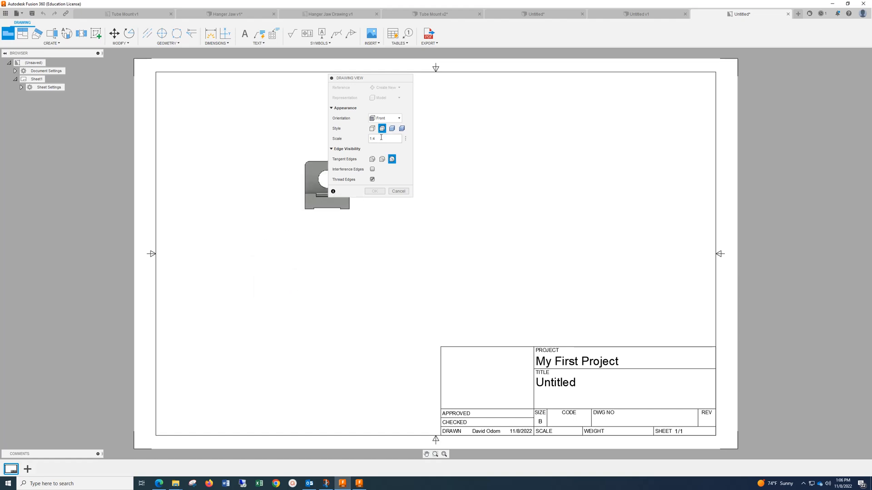
Place the front base view at scale .5 in the lower-left area of the sheet.
{"action": "left_click_drag", "start_coordinate": [381, 137], "coordinate": [366, 138]}
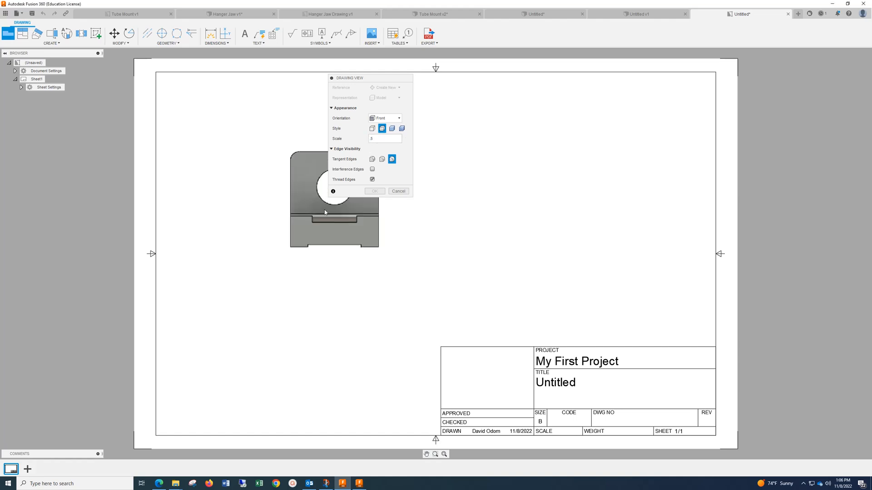
{"action": "left_click", "coordinate": [275, 285]}
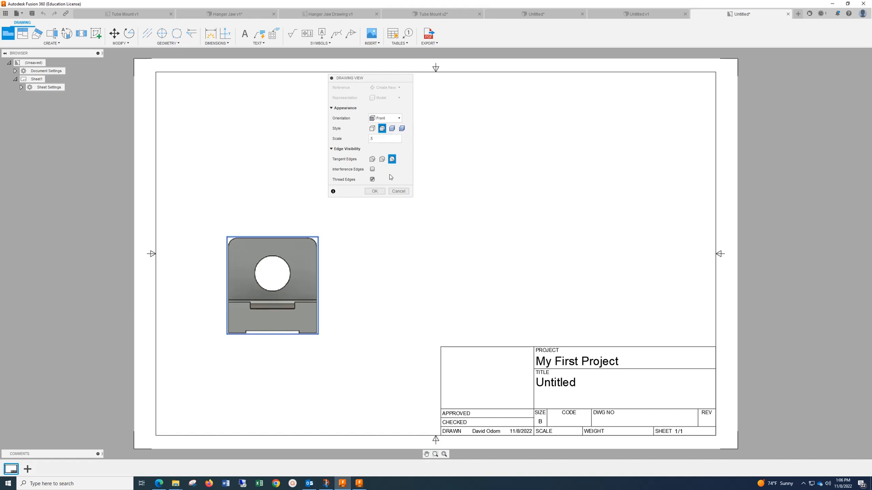
{"action": "left_click", "coordinate": [368, 193]}
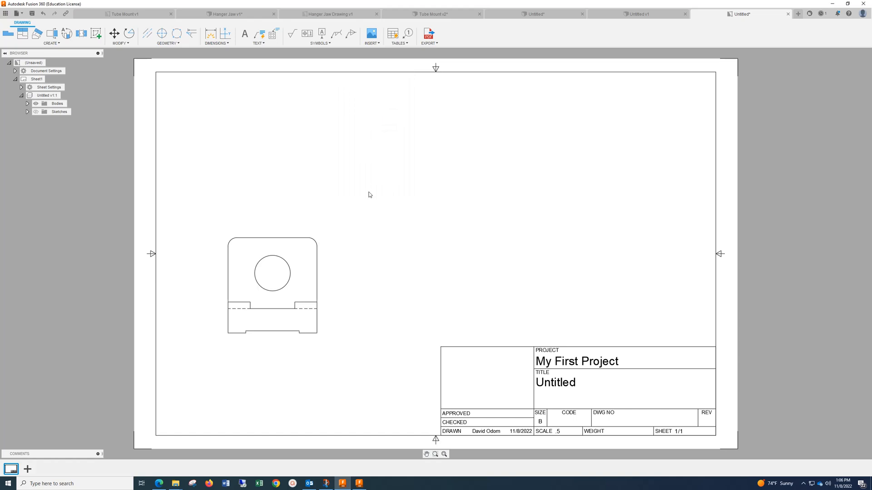
Project a top view, a right side view and an isometric view in the sheet's upper-right area from the front view.
{"action": "left_click", "coordinate": [24, 36]}
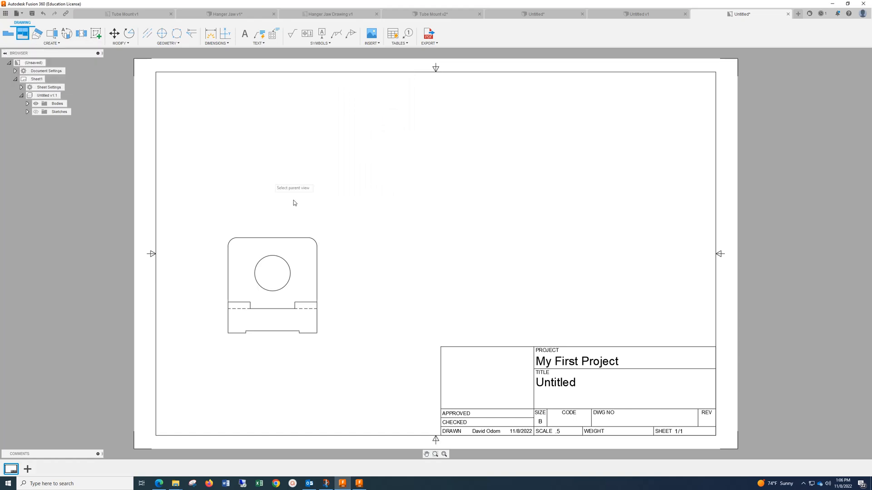
{"action": "left_click", "coordinate": [313, 244]}
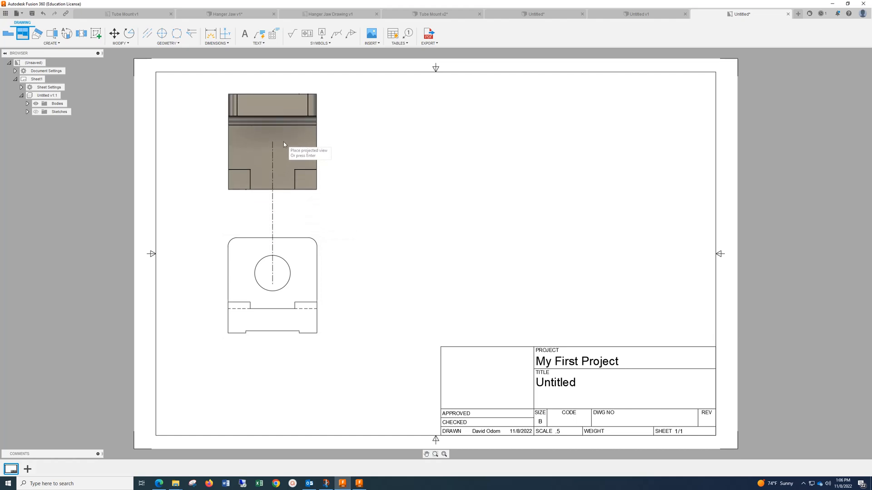
{"action": "left_click", "coordinate": [317, 164]}
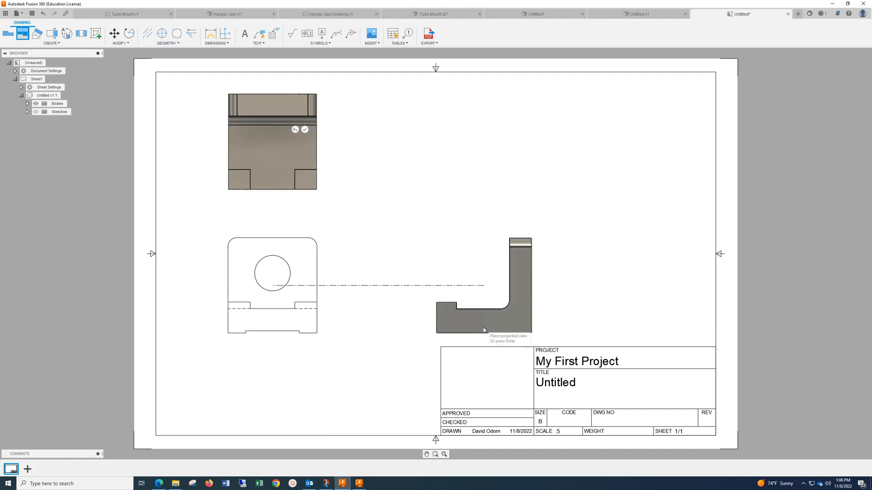
{"action": "left_click", "coordinate": [519, 313]}
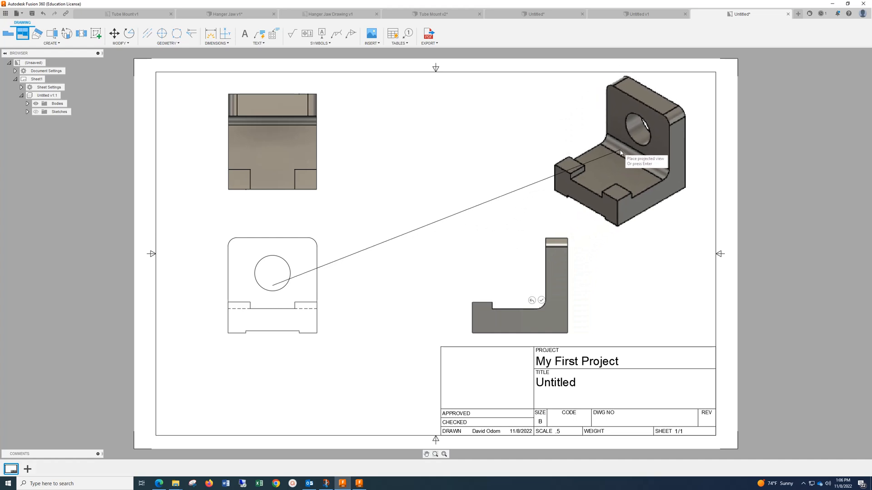
{"action": "left_click", "coordinate": [621, 152]}
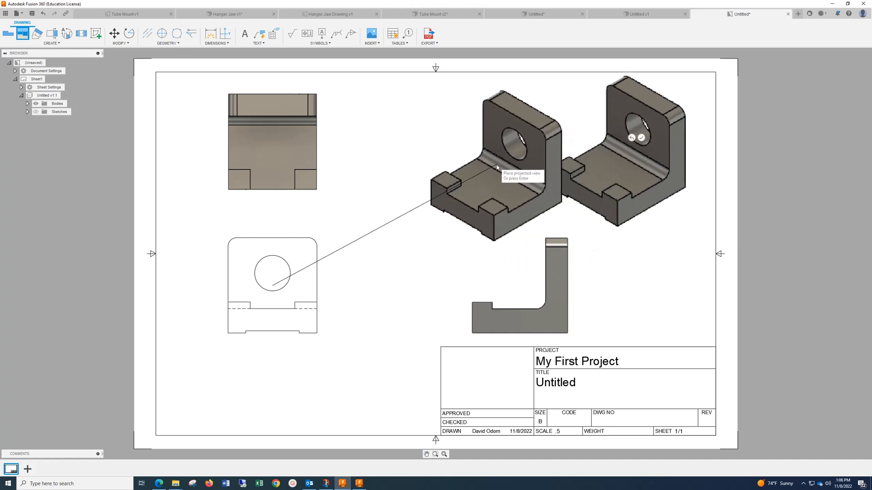
{"action": "right_click", "coordinate": [495, 168]}
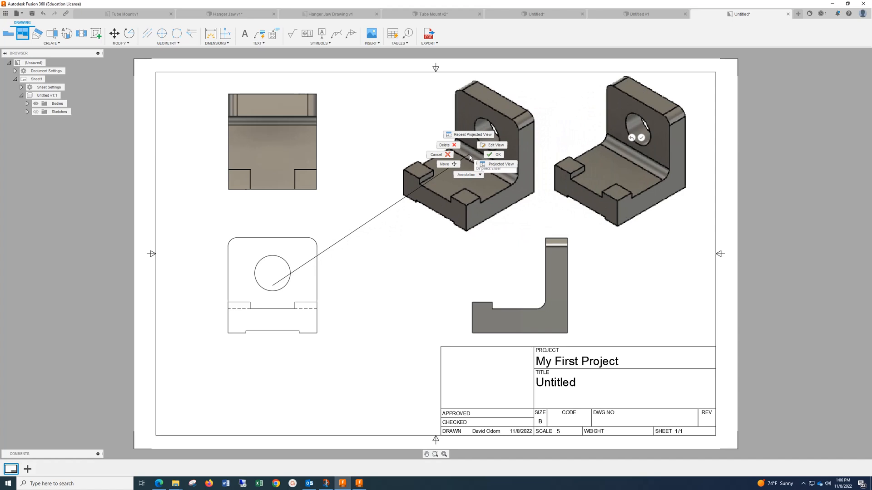
{"action": "left_click", "coordinate": [495, 160]}
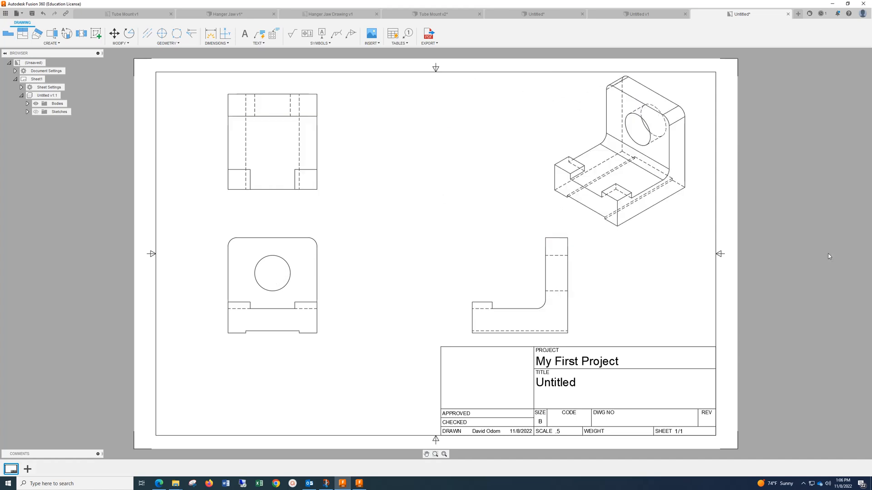
Change the isometric view's display style to shaded without hidden edges.
{"action": "left_click", "coordinate": [648, 230]}
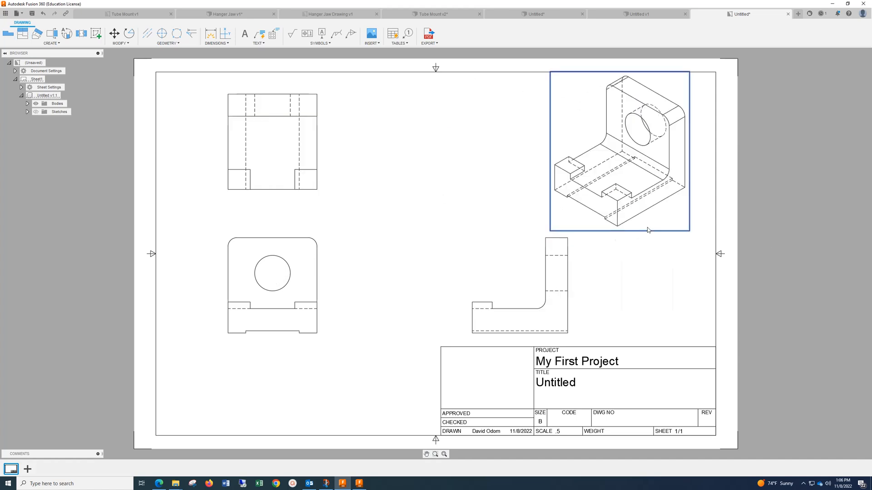
{"action": "right_click", "coordinate": [648, 230]}
{"action": "left_click", "coordinate": [680, 217]}
{"action": "left_click", "coordinate": [404, 99]}
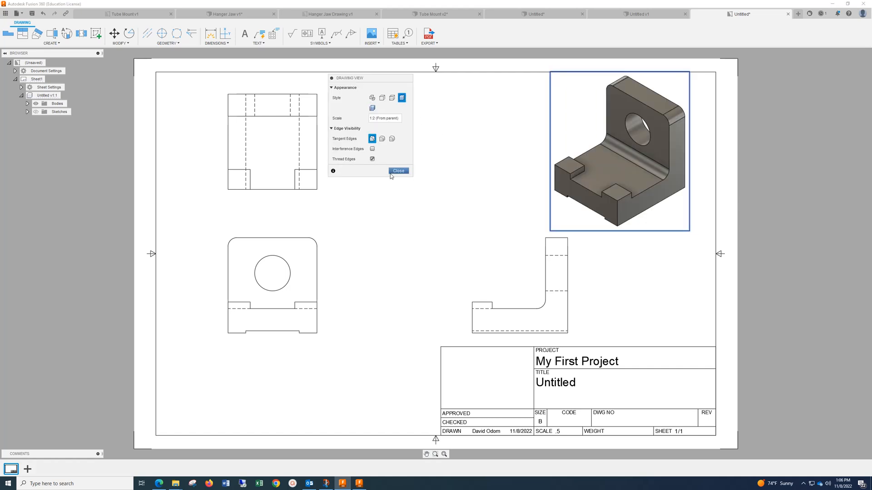
{"action": "left_click", "coordinate": [397, 171]}
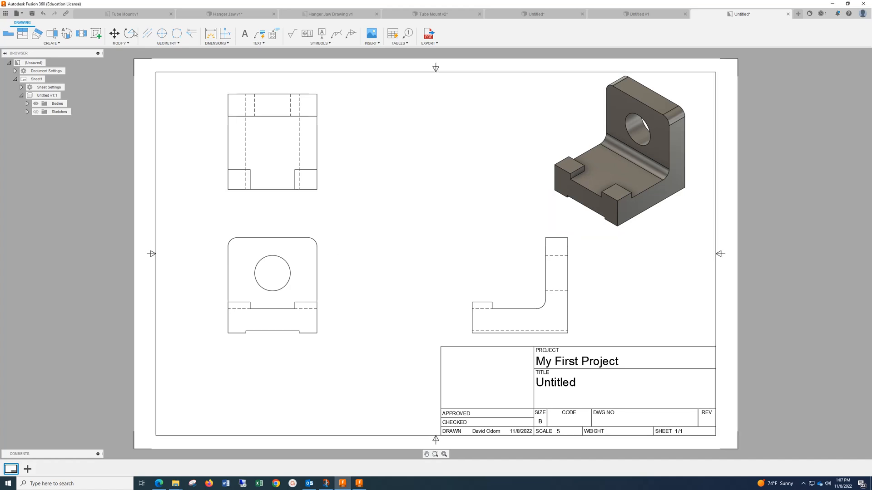
Add a center mark to the front view's hole and centerlines through the hole in the top and side views.
{"action": "left_click", "coordinate": [162, 33]}
{"action": "left_click", "coordinate": [284, 288]}
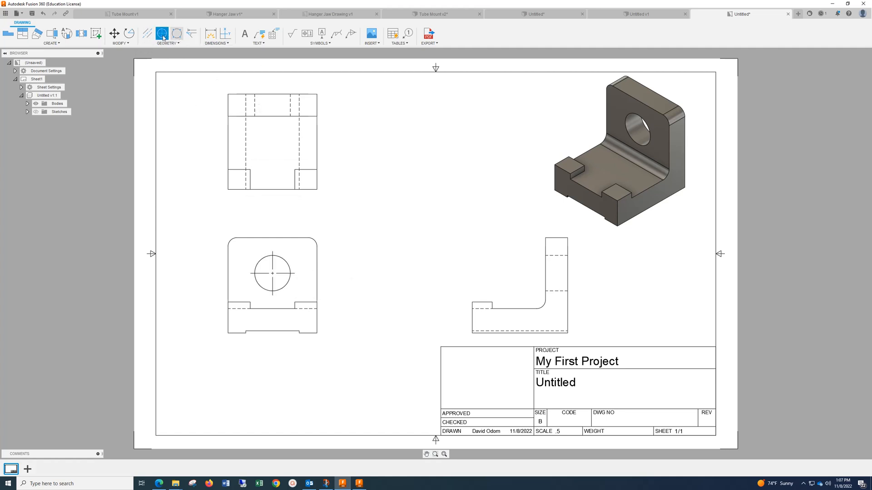
{"action": "left_click", "coordinate": [146, 34]}
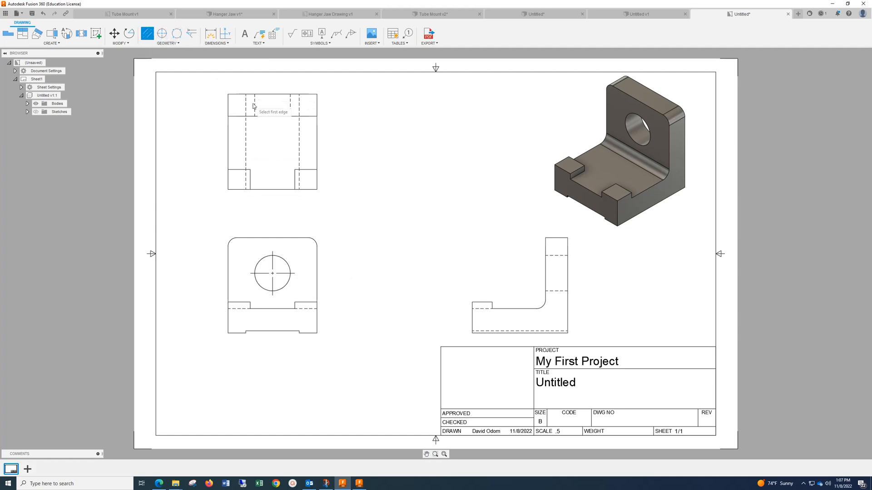
{"action": "left_click", "coordinate": [254, 107]}
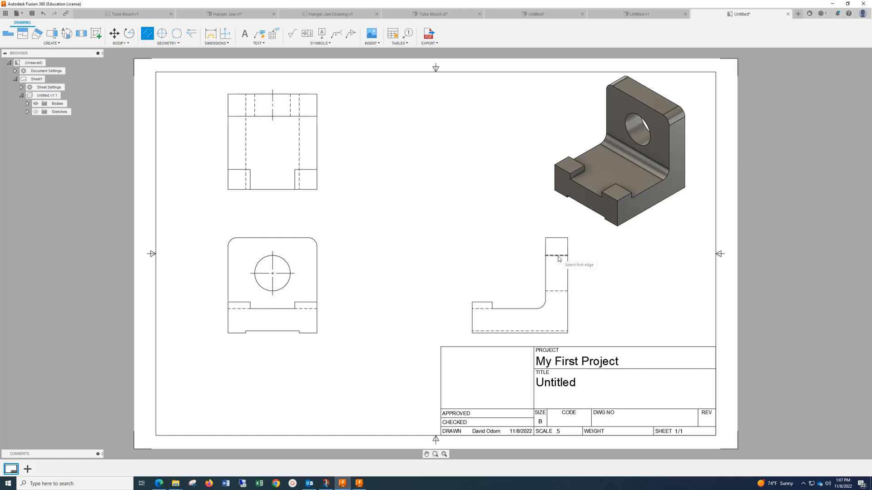
{"action": "left_click", "coordinate": [558, 291]}
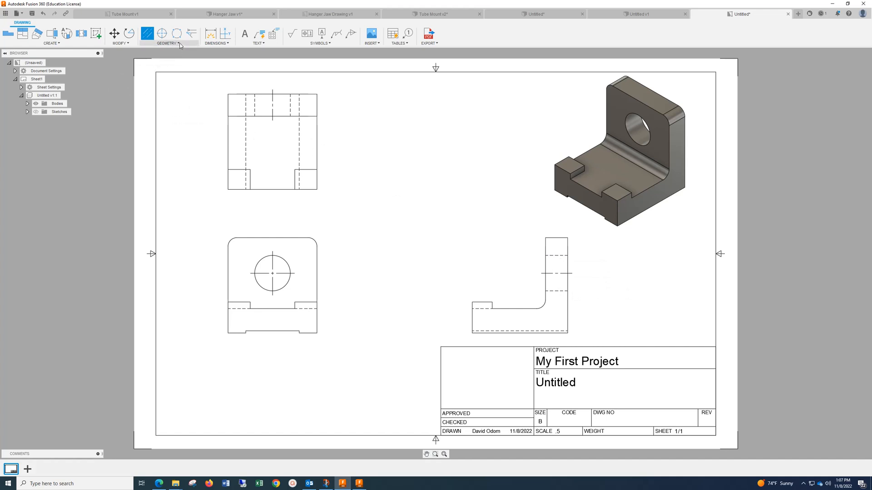
Dimension the part's overall height on the outer side of the upright in the side view.
{"action": "left_click", "coordinate": [210, 34]}
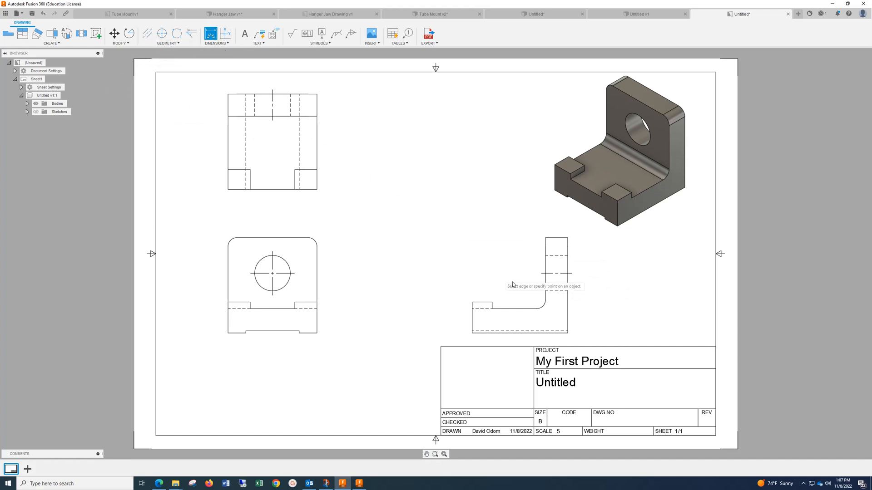
{"action": "left_click", "coordinate": [567, 332]}
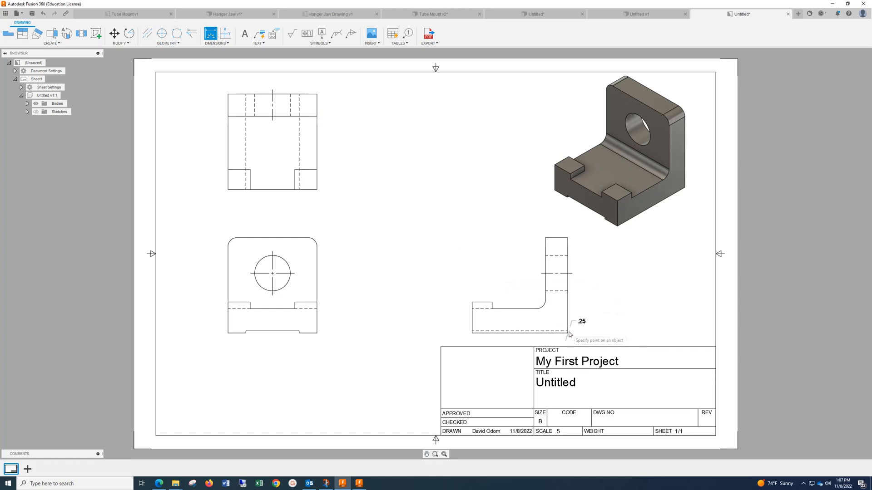
{"action": "left_click", "coordinate": [568, 238]}
{"action": "left_click", "coordinate": [604, 253]}
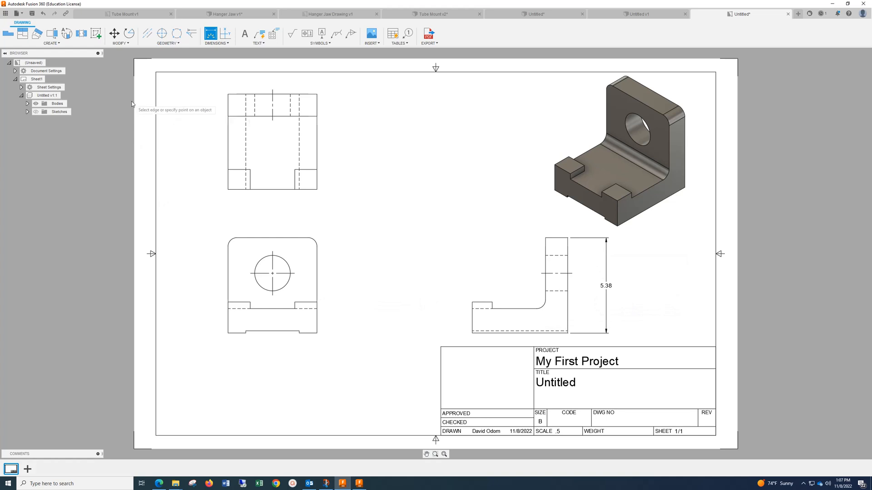
Dimension the front view hole's distances from the top and left edges, plus its diameter.
{"action": "left_click", "coordinate": [250, 273]}
{"action": "left_click", "coordinate": [249, 238]}
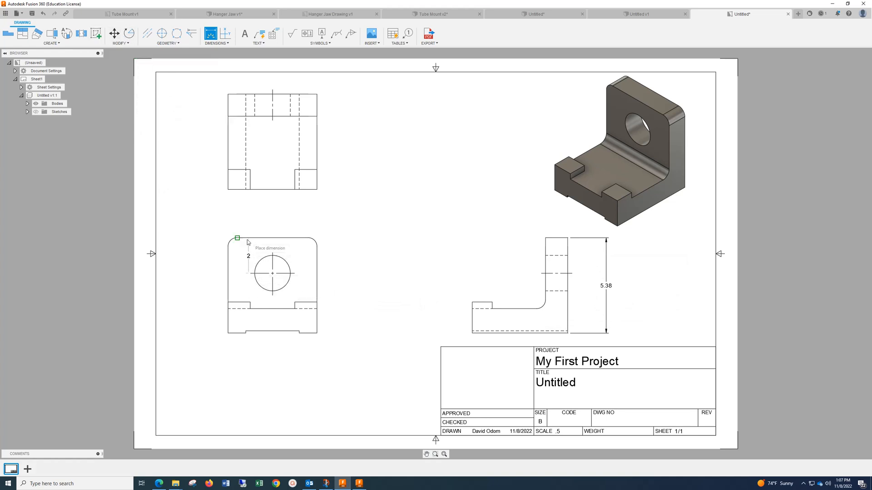
{"action": "left_click", "coordinate": [212, 248]}
{"action": "left_click", "coordinate": [276, 265]}
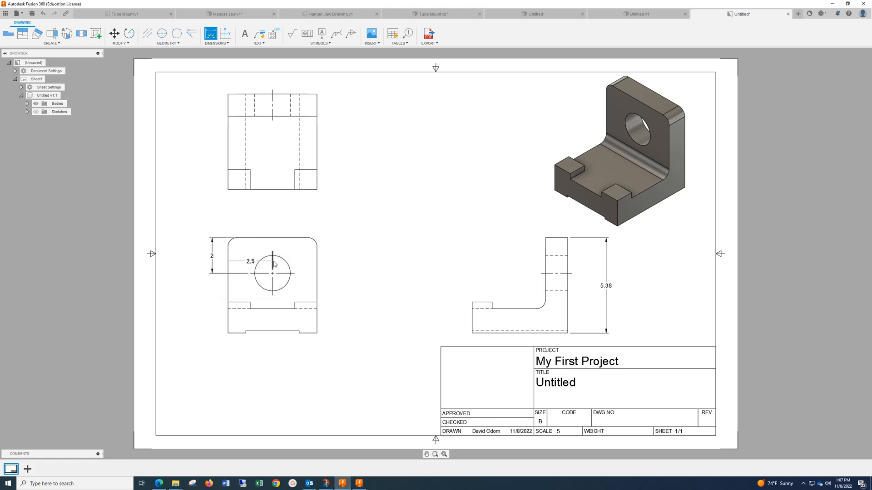
{"action": "left_click", "coordinate": [250, 222]}
{"action": "left_click", "coordinate": [285, 261]}
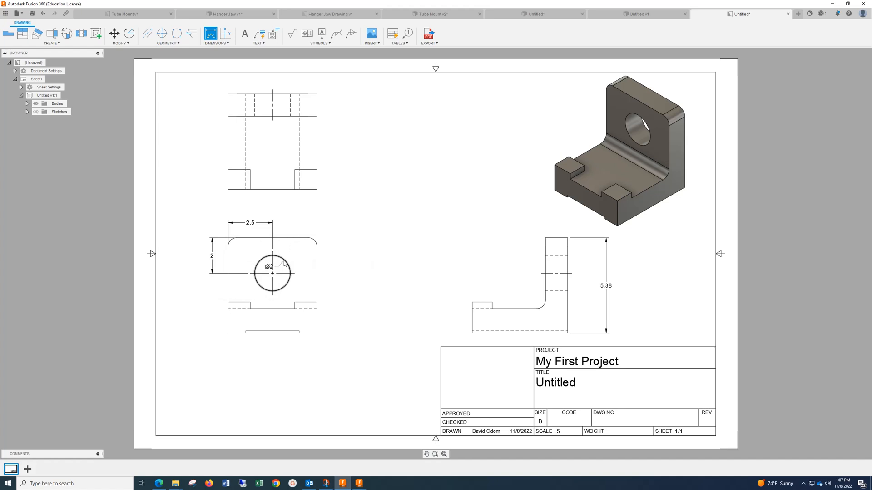
{"action": "left_click", "coordinate": [301, 253]}
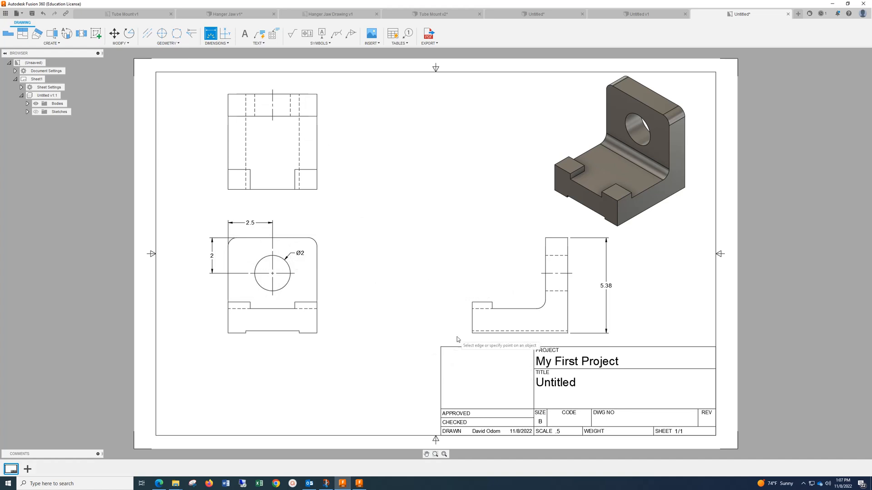
Dimension the height of the base's raised front end and the inside fillet radius in the side view.
{"action": "left_click", "coordinate": [472, 333]}
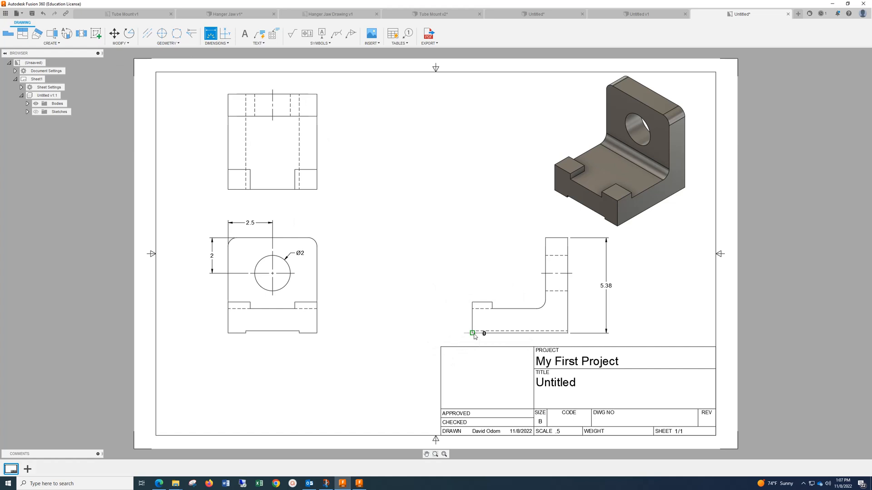
{"action": "left_click", "coordinate": [472, 303]}
{"action": "left_click", "coordinate": [461, 317]}
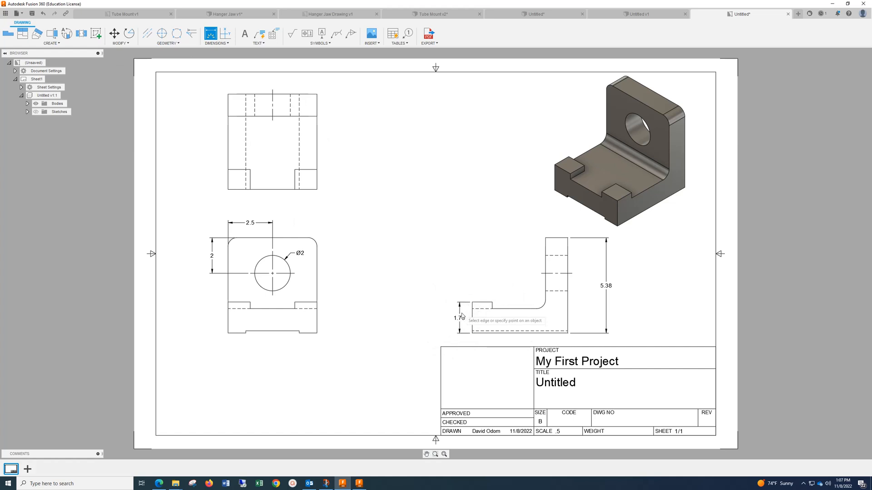
{"action": "left_click", "coordinate": [543, 308]}
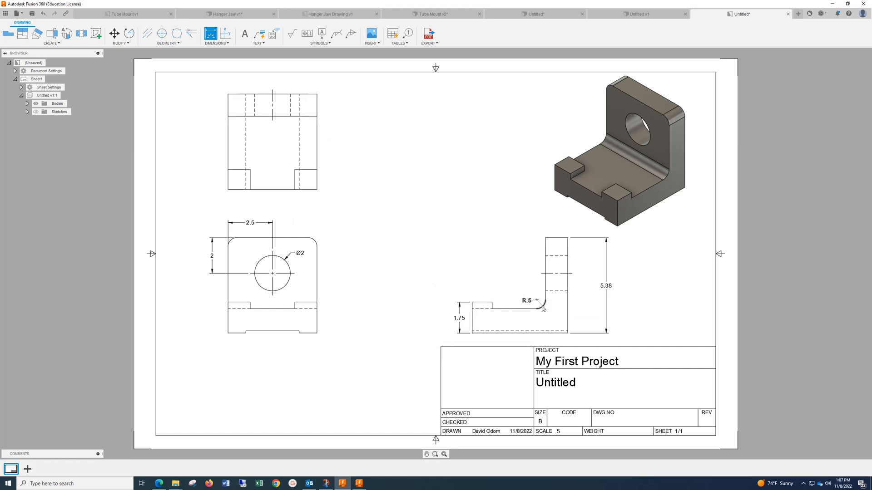
{"action": "left_click", "coordinate": [522, 293]}
Dimension the part's overall depth to the left of the top view.
{"action": "left_click", "coordinate": [228, 189]}
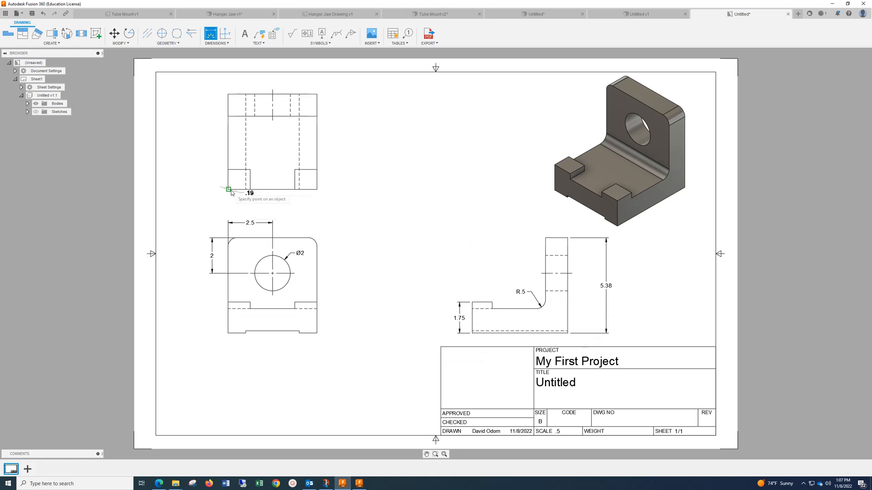
{"action": "left_click", "coordinate": [229, 95]}
{"action": "left_click", "coordinate": [203, 105]}
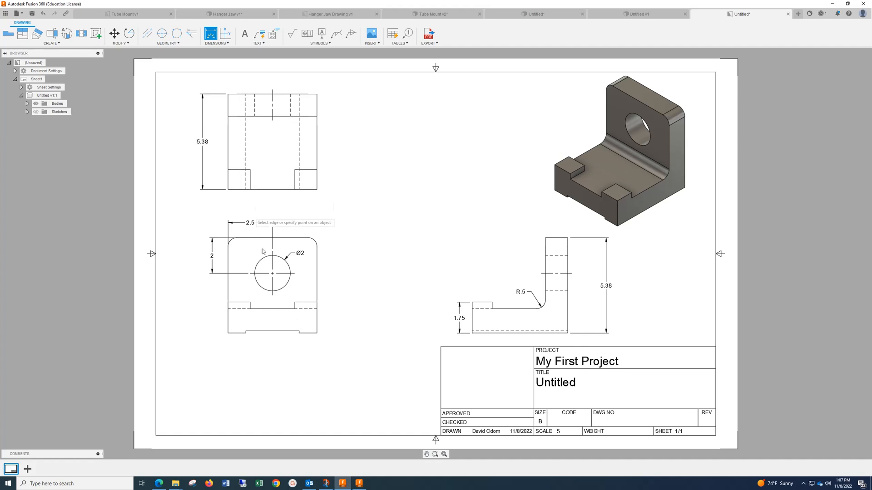
Dimension the widths of the upper notch and the bottom groove, placing both dimensions beneath the front view.
{"action": "scroll", "coordinate": [256, 306], "scroll_direction": "up", "scroll_amount": 5}
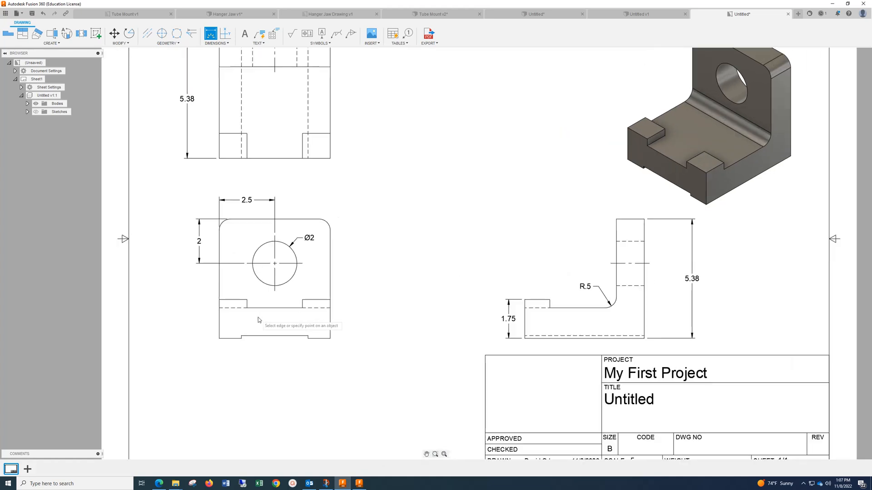
{"action": "left_click", "coordinate": [243, 306]}
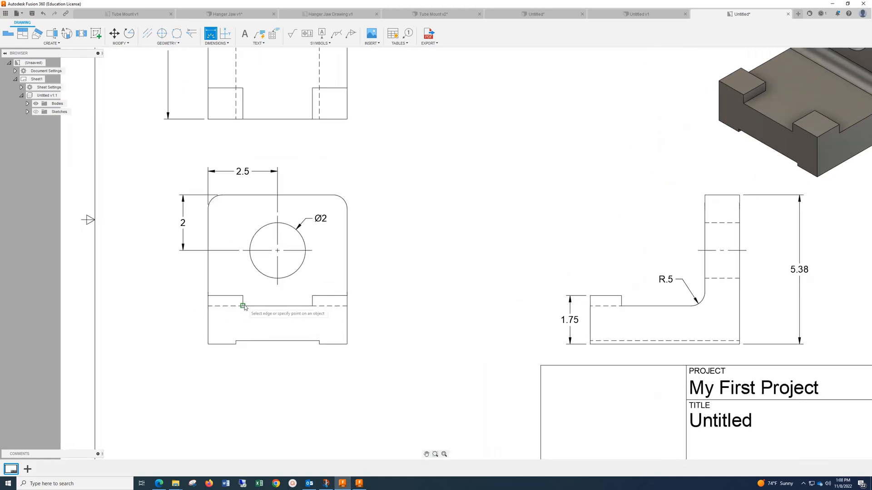
{"action": "left_click", "coordinate": [312, 306]}
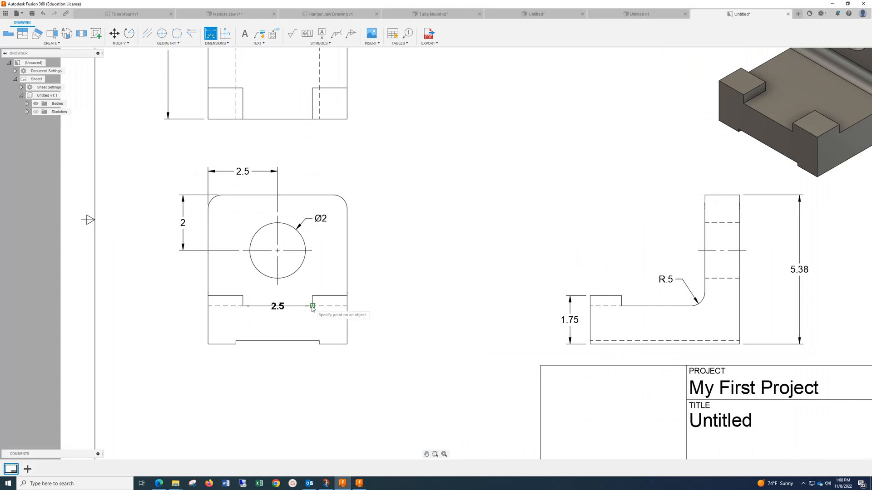
{"action": "left_click", "coordinate": [295, 354]}
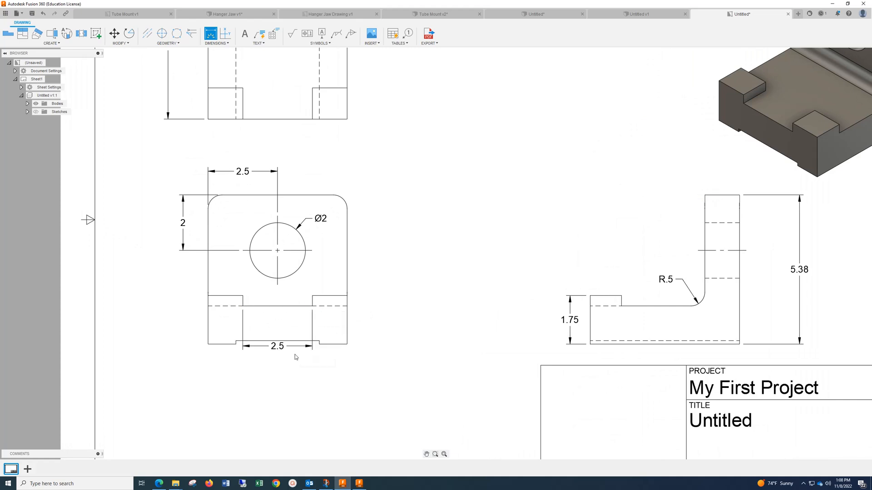
{"action": "left_click", "coordinate": [236, 345]}
{"action": "left_click", "coordinate": [319, 345]}
{"action": "left_click", "coordinate": [317, 369]}
Dimension the height from the base's bottom edge to the notch floor on the left side of the front view.
{"action": "left_click", "coordinate": [208, 344]}
{"action": "left_click", "coordinate": [242, 306]}
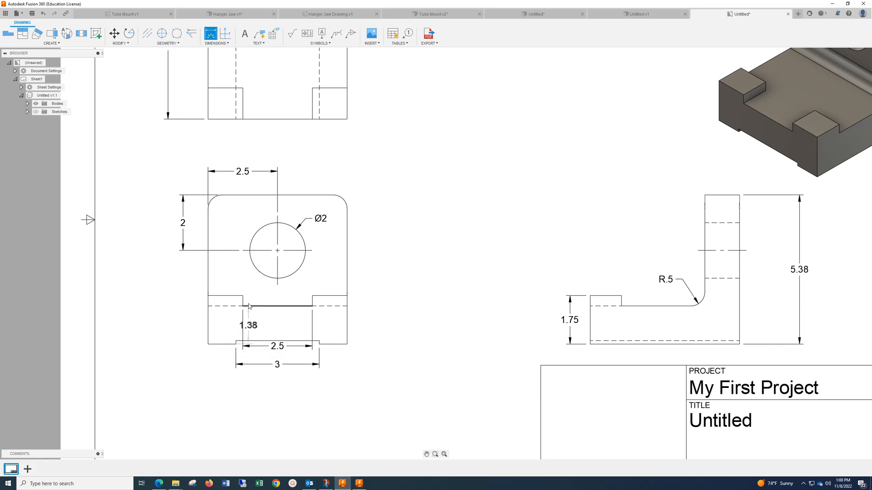
{"action": "left_click", "coordinate": [184, 319]}
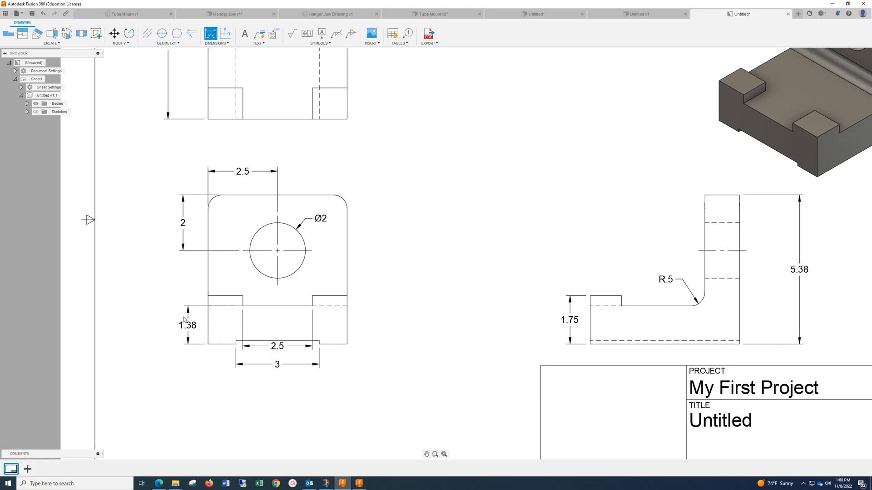
{"action": "left_click", "coordinate": [208, 306]}
{"action": "key", "text": "Escape"}
Dimension the radius of the upright's rounded upper right corner in the front view.
{"action": "left_click", "coordinate": [211, 33]}
{"action": "left_click", "coordinate": [369, 191]}
{"action": "scroll", "coordinate": [407, 275], "scroll_direction": "up", "scroll_amount": 1}
Dimension the depth of the raised front block and the thickness of the upright to the left of the top view.
{"action": "scroll", "coordinate": [407, 276], "scroll_direction": "down", "scroll_amount": 3}
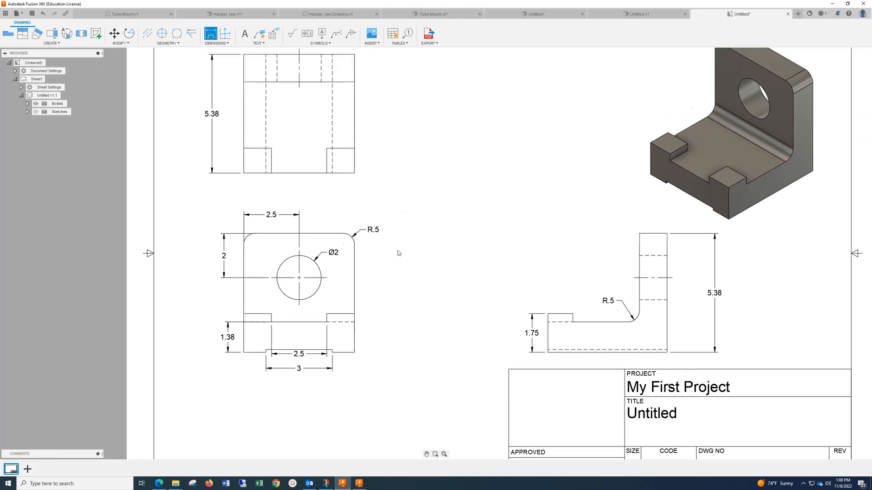
{"action": "middle_click_drag", "start_coordinate": [399, 253], "coordinate": [395, 309]}
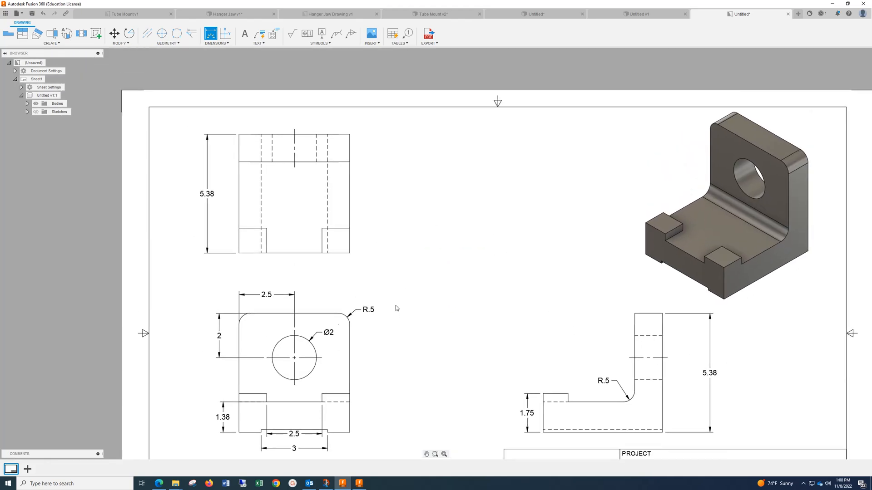
{"action": "left_click", "coordinate": [247, 254]}
{"action": "left_click", "coordinate": [248, 228]}
{"action": "left_click", "coordinate": [217, 235]}
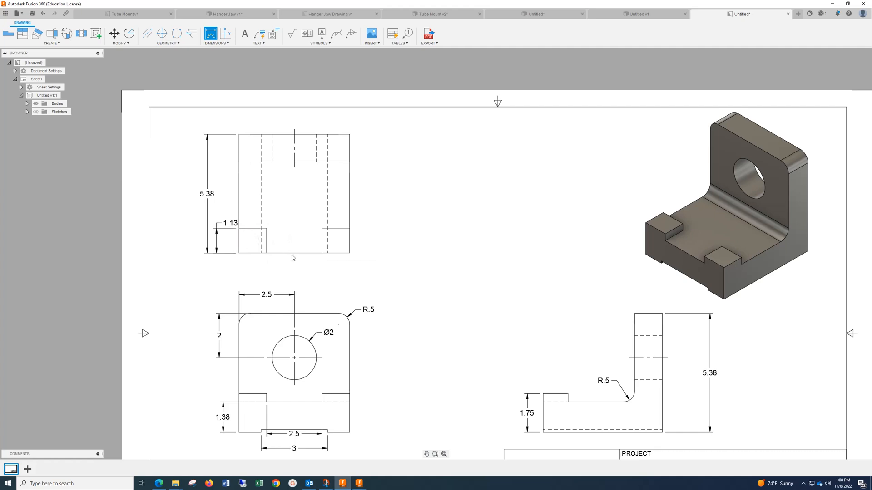
{"action": "left_click", "coordinate": [239, 162]}
{"action": "left_click", "coordinate": [240, 135]}
{"action": "left_click", "coordinate": [222, 144]}
{"action": "scroll", "coordinate": [395, 338], "scroll_direction": "down", "scroll_amount": 2}
{"action": "scroll", "coordinate": [390, 324], "scroll_direction": "down", "scroll_amount": 1}
{"action": "mouse_move", "coordinate": [391, 324]}
{"action": "middle_mouse_down"}
{"action": "mouse_move", "coordinate": [370, 286]}
{"action": "mouse_move", "coordinate": [226, 199]}
{"action": "middle_mouse_up"}
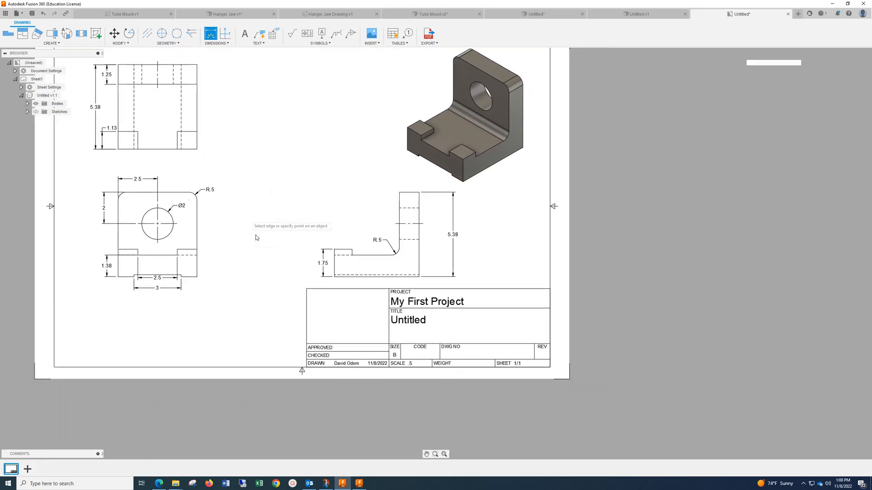
{"action": "key", "text": "Escape"}
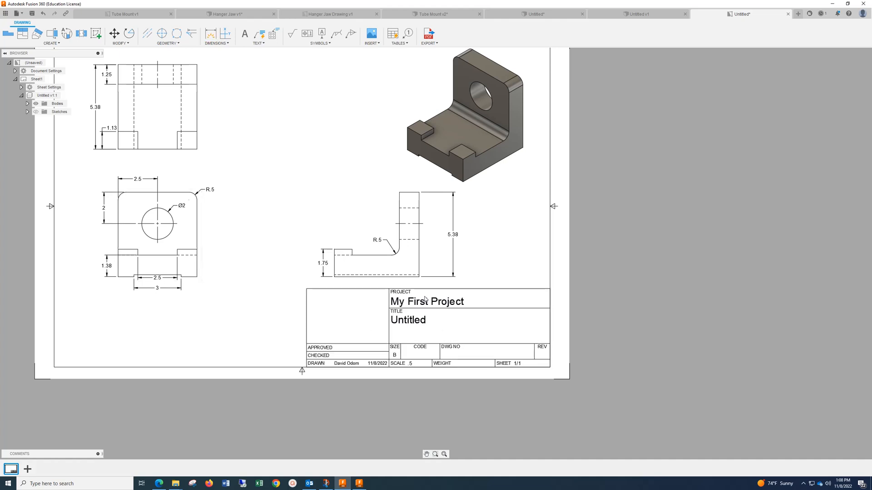
Set the project name in the title block to "Tube Mount".
{"action": "double_click", "coordinate": [428, 303]}
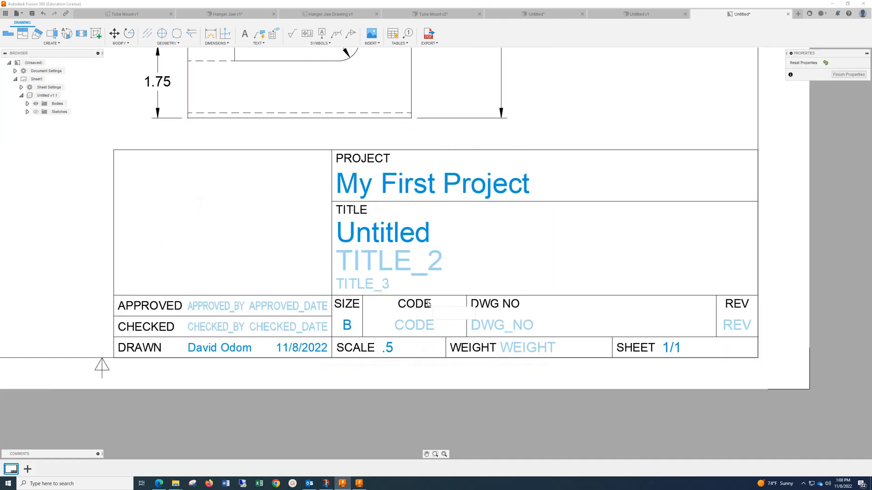
{"action": "left_click", "coordinate": [368, 189]}
{"action": "double_click", "coordinate": [368, 190]}
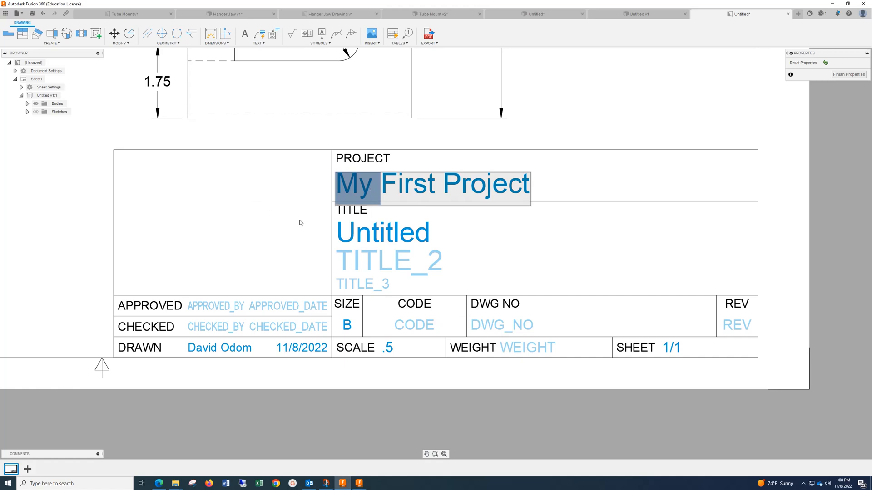
{"action": "type", "text": "Tube"}
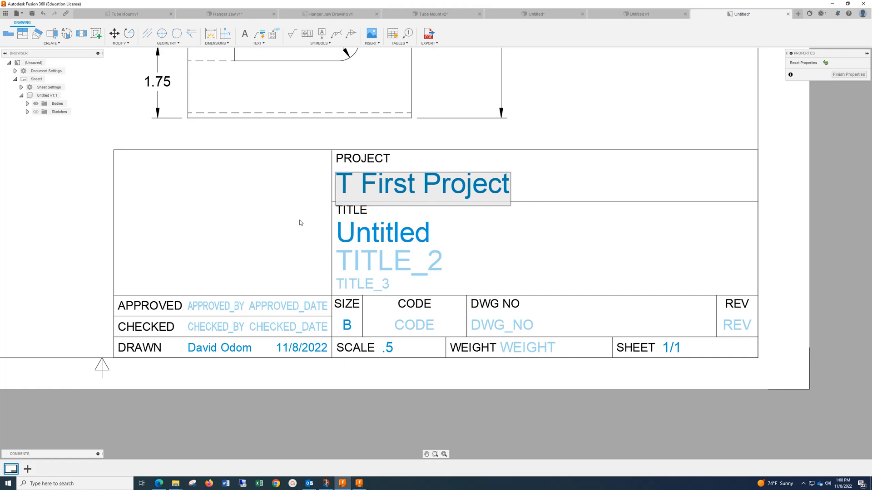
{"action": "type", "text": " Moun"}
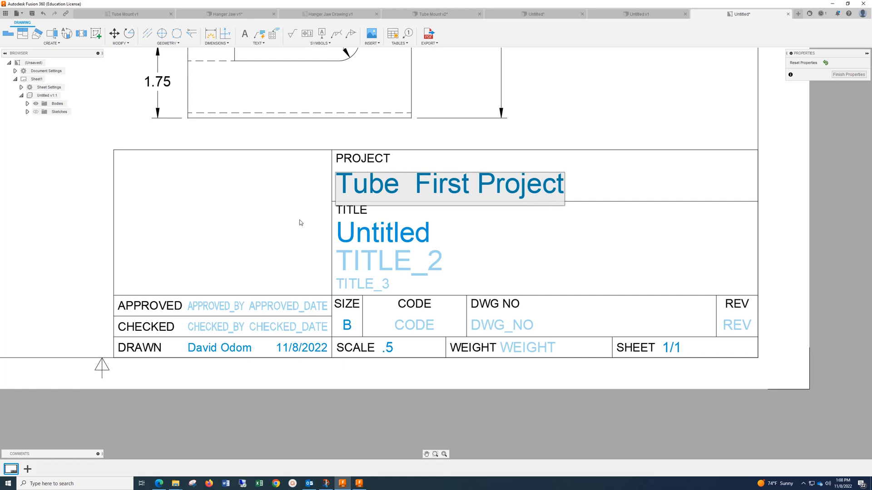
{"action": "type", "text": "t"}
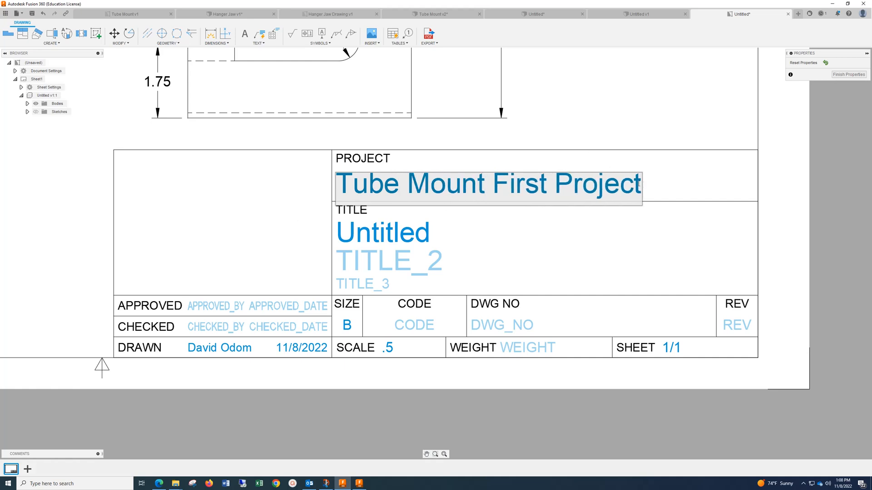
{"action": "left_click_drag", "start_coordinate": [642, 184], "coordinate": [493, 184]}
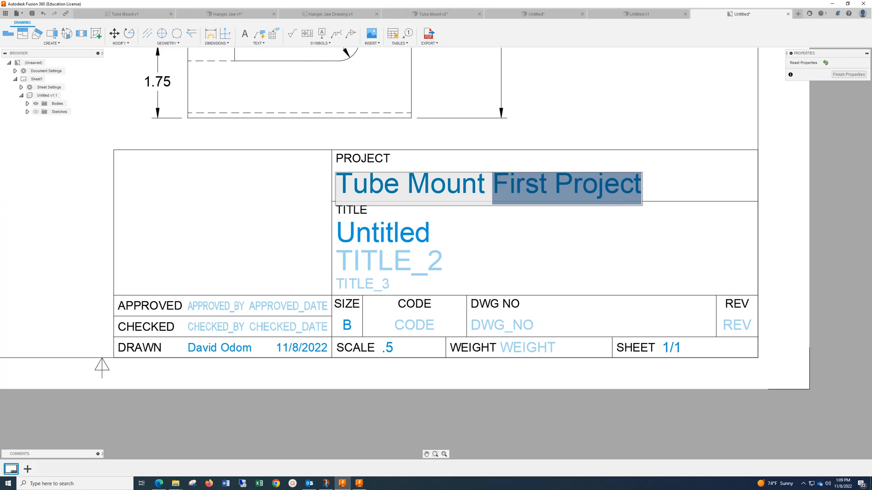
{"action": "key", "text": "BackSpace"}
{"action": "left_click", "coordinate": [514, 242]}
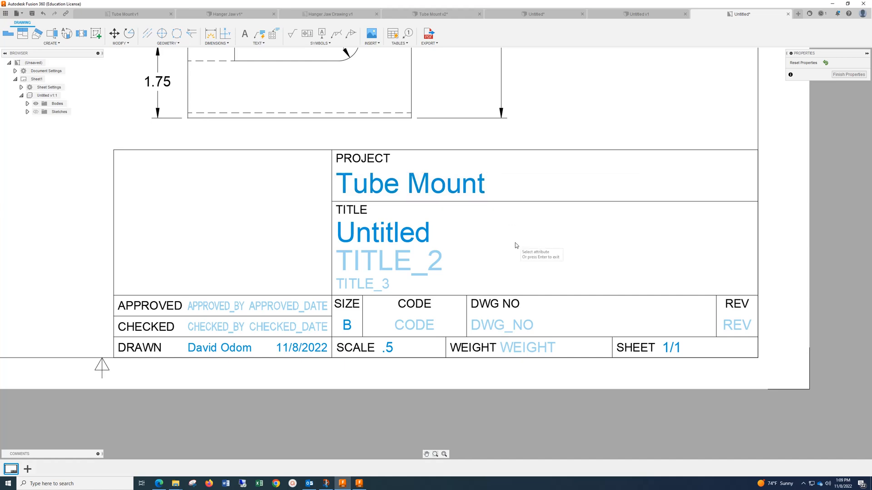
Set the title in the title block to "Chapter 4.2" and finish editing the title block.
{"action": "left_click", "coordinate": [379, 243]}
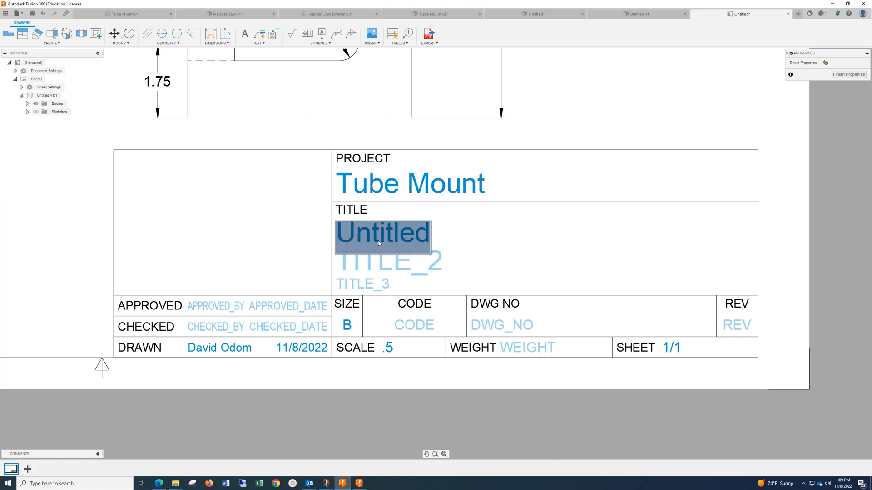
{"action": "type", "text": "C"}
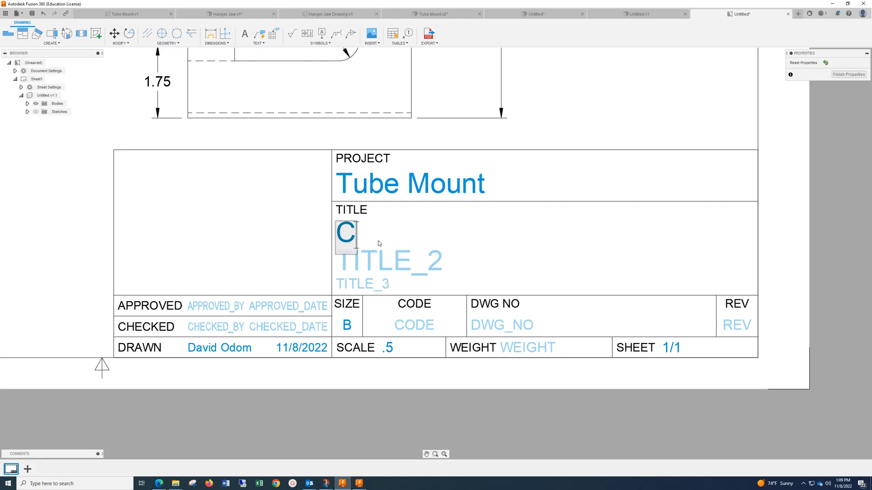
{"action": "type", "text": "hapter"}
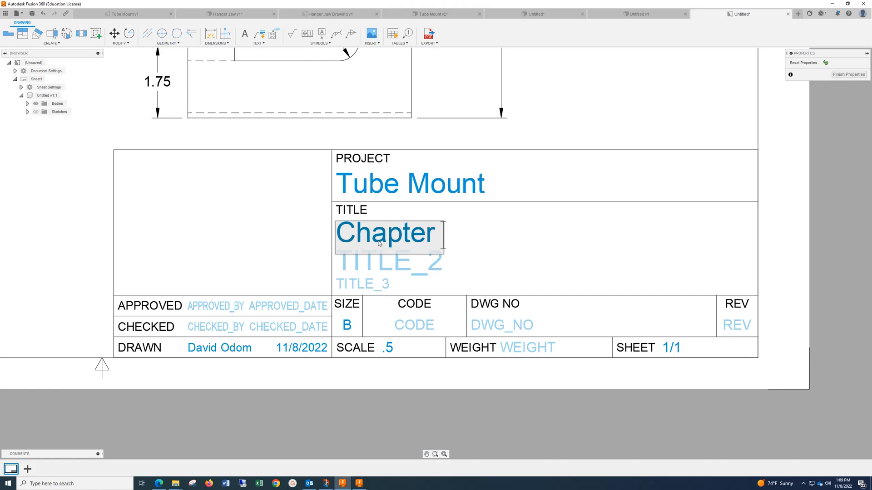
{"action": "type", "text": " 4"}
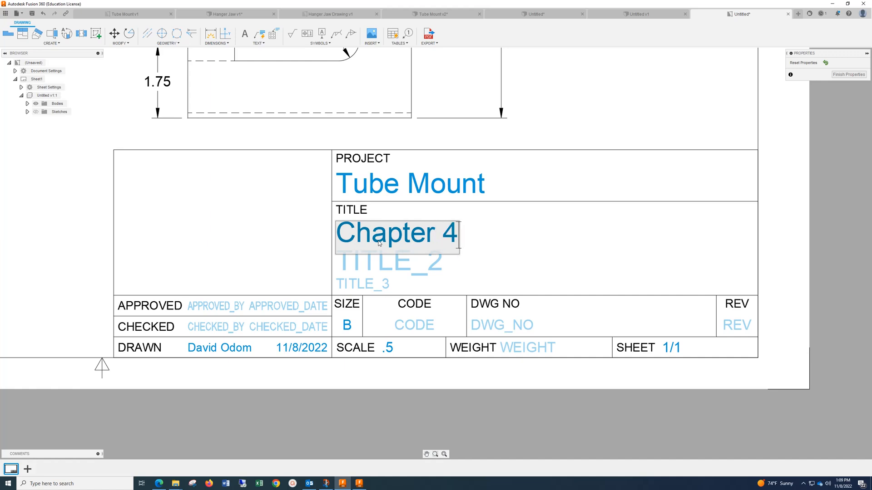
{"action": "type", "text": ".2"}
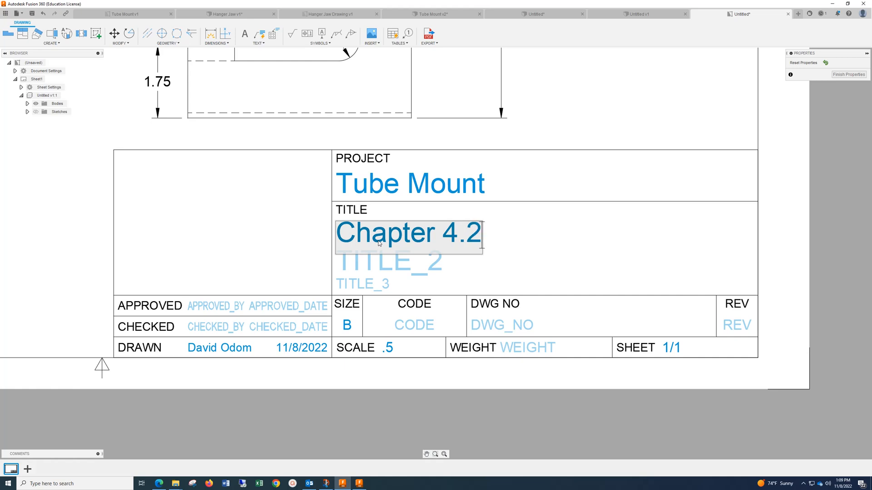
{"action": "left_click", "coordinate": [553, 240]}
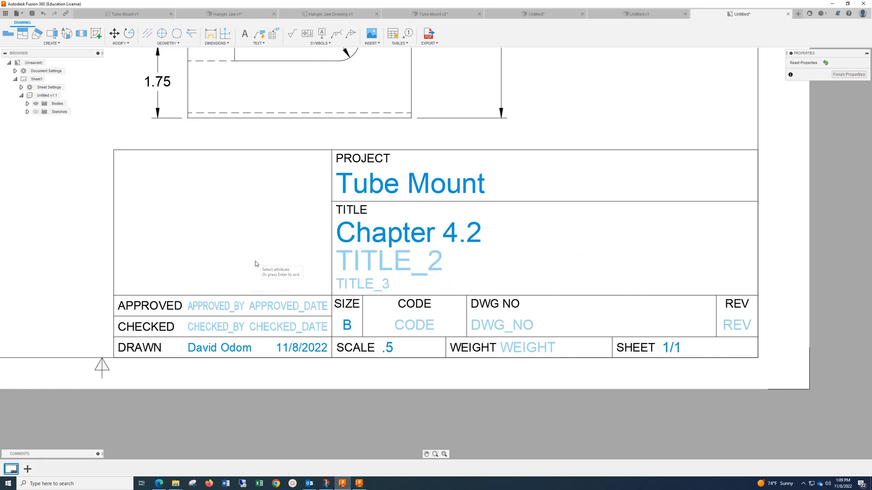
{"action": "key", "text": "Return"}
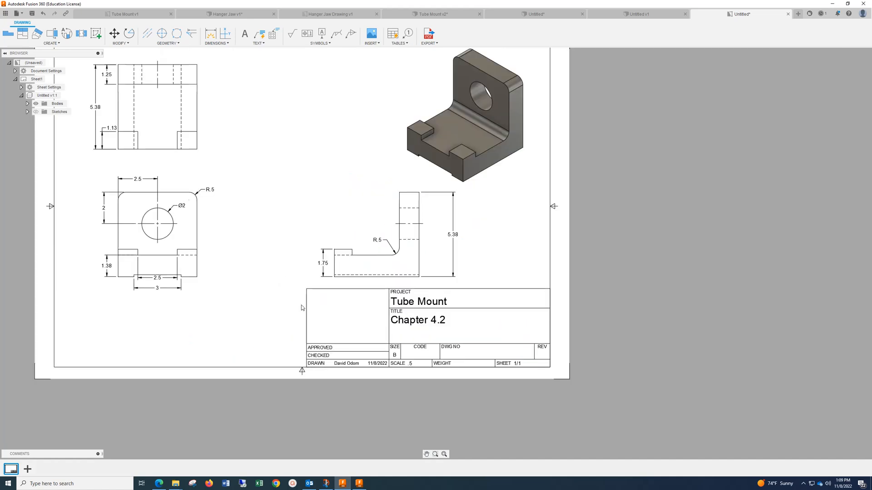
{"action": "scroll", "coordinate": [294, 305], "scroll_direction": "up", "scroll_amount": 2}
{"action": "scroll", "coordinate": [294, 305], "scroll_direction": "down", "scroll_amount": 1}
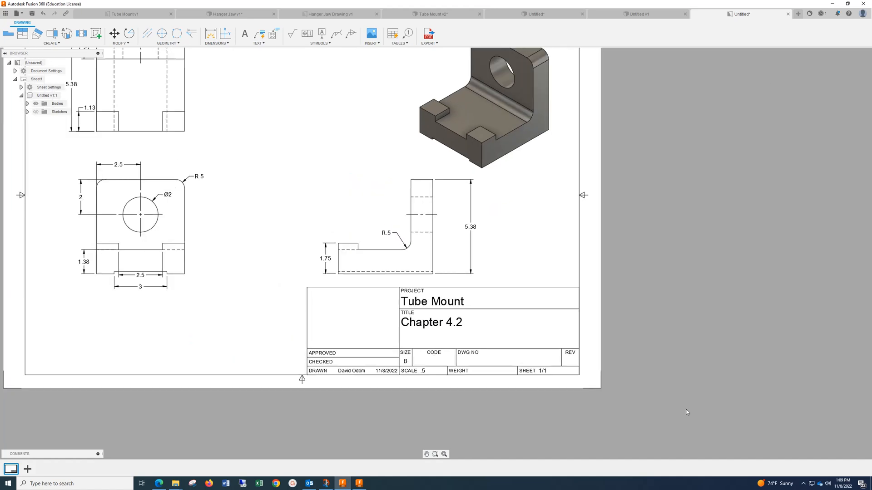
{"action": "left_click", "coordinate": [803, 484]}
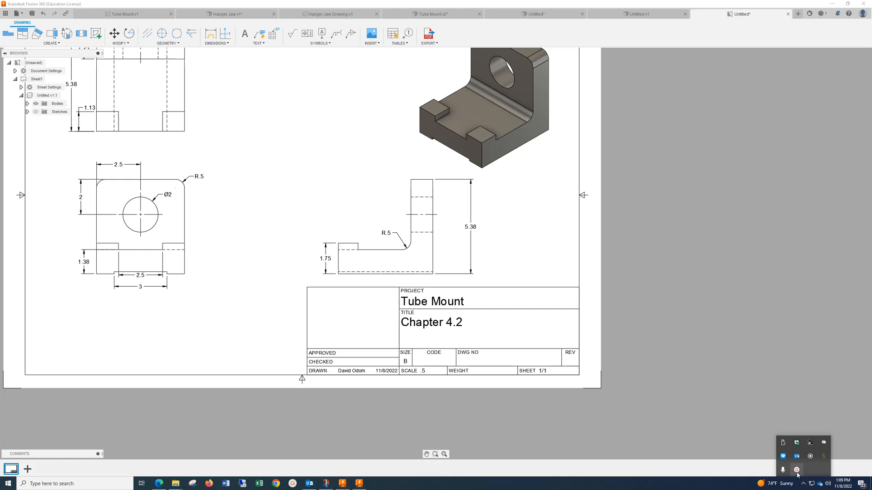